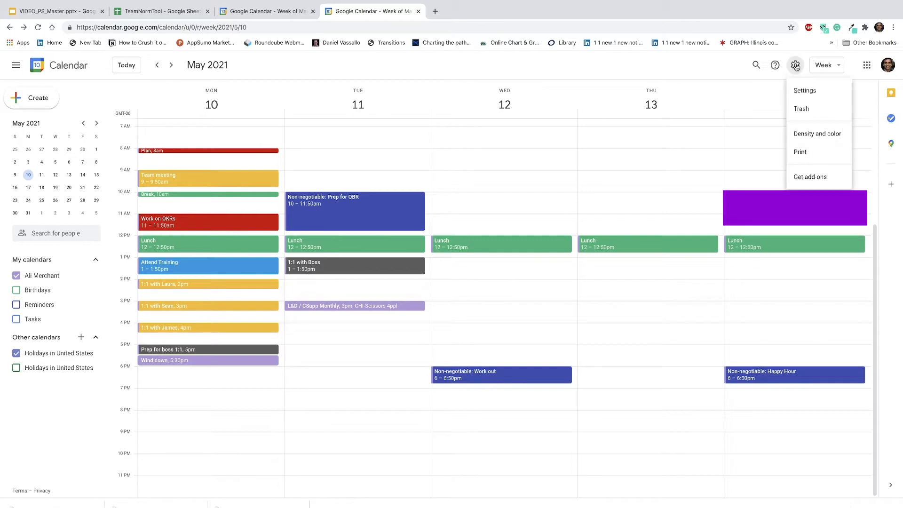
Check the default event duration and its available options in the calendar settings, and return to the week view.
click(803, 90)
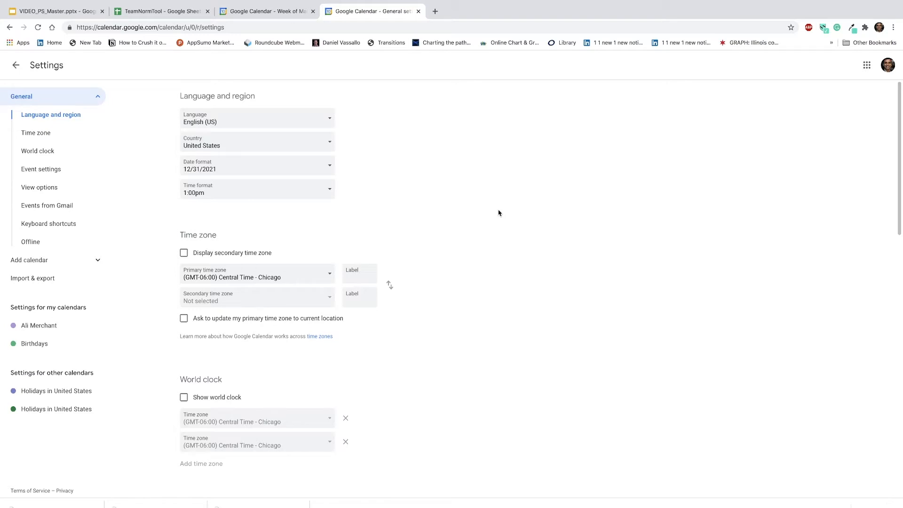
scroll(499, 213, down, 8)
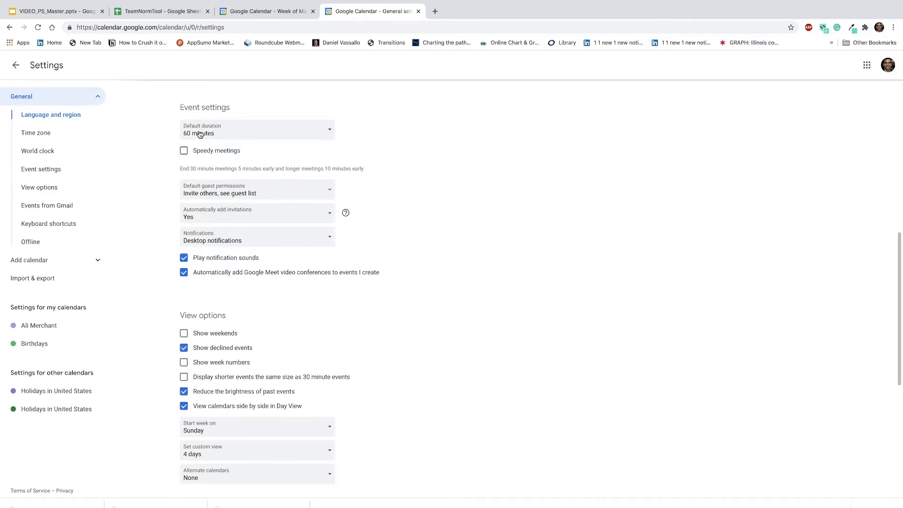
click(330, 135)
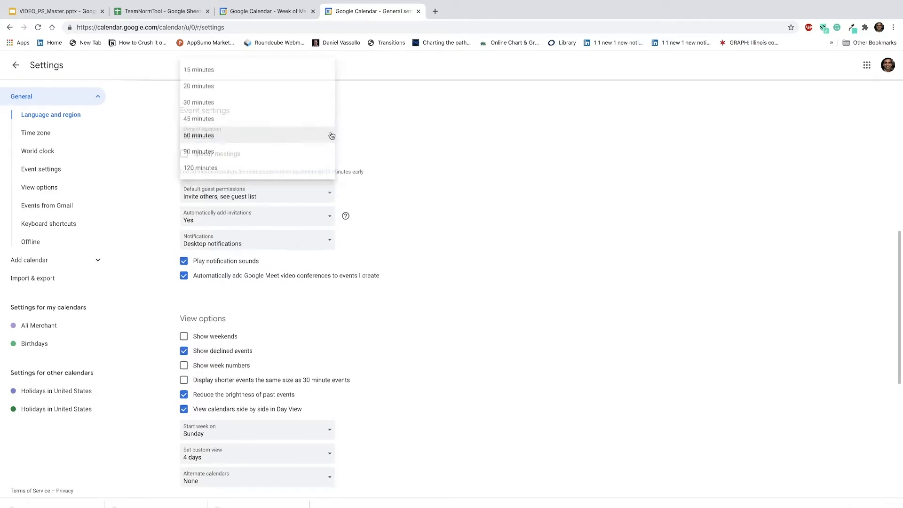
click(331, 135)
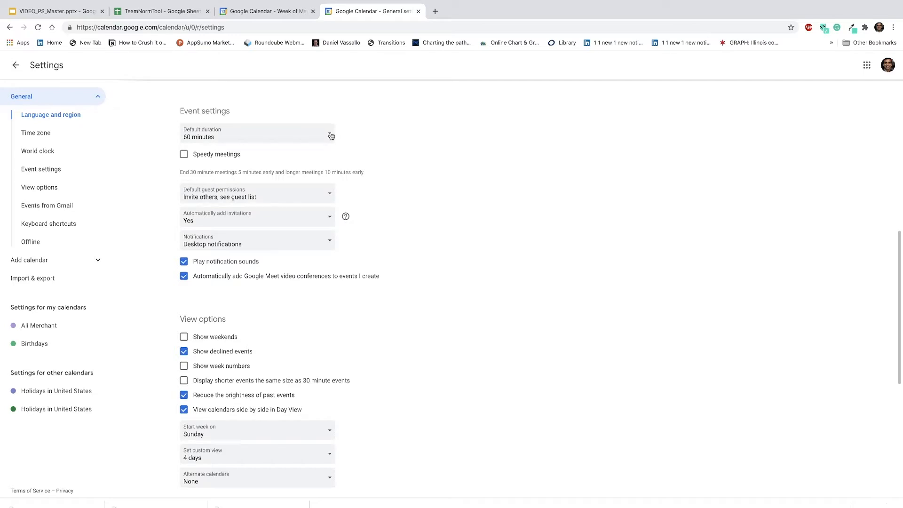
click(15, 65)
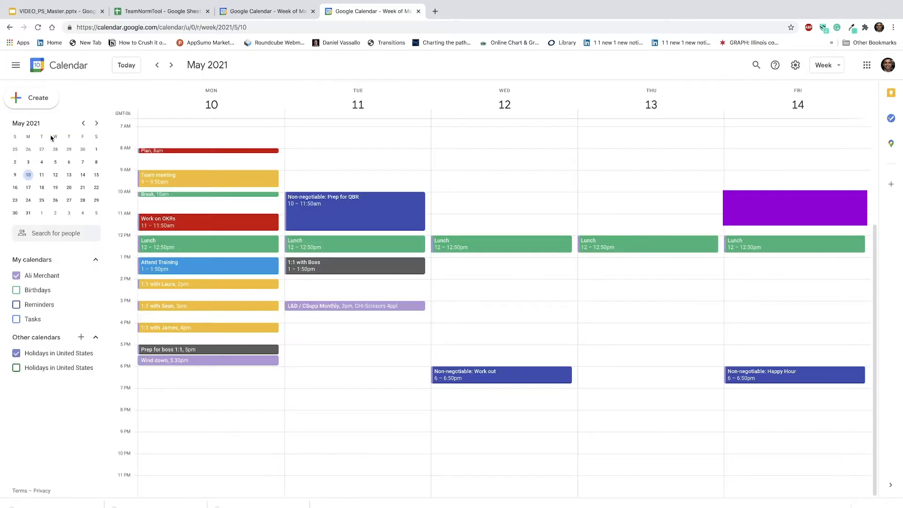
Check the default length of new events by starting drafts on Wednesday, May 12 at 9:30am and 11:00am, discarding both.
click(467, 184)
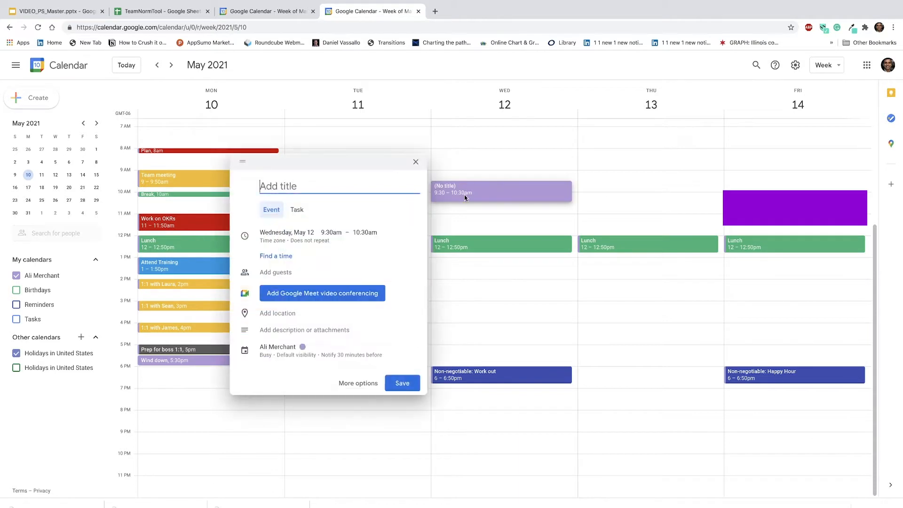
click(415, 161)
click(456, 225)
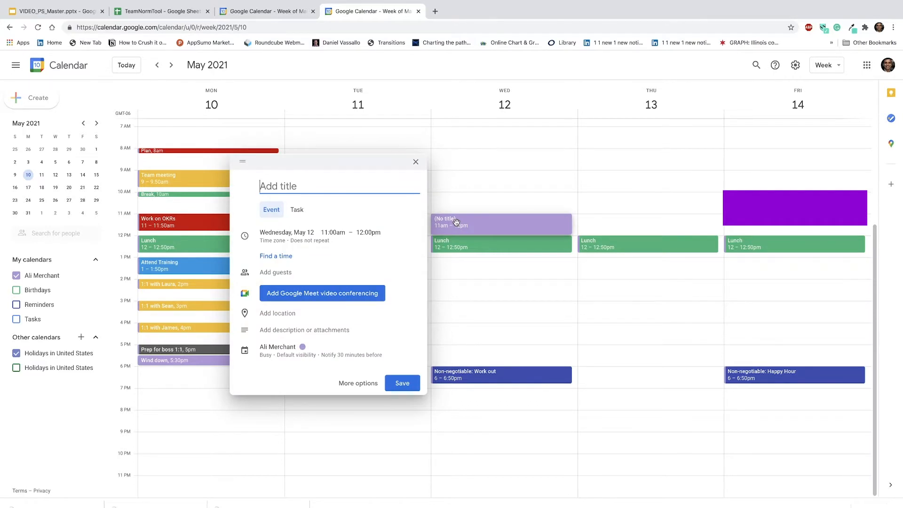
click(416, 162)
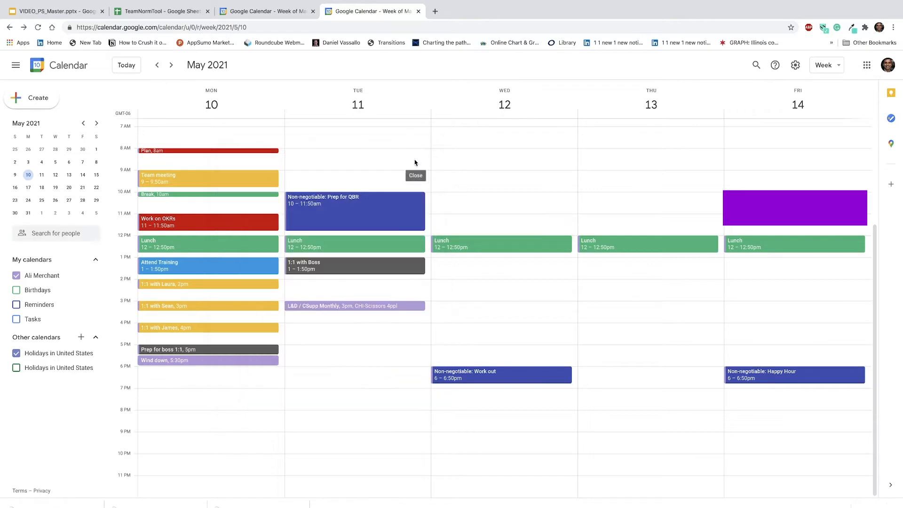
Set the default event duration to 30 minutes in the calendar settings and return to the week view.
click(795, 65)
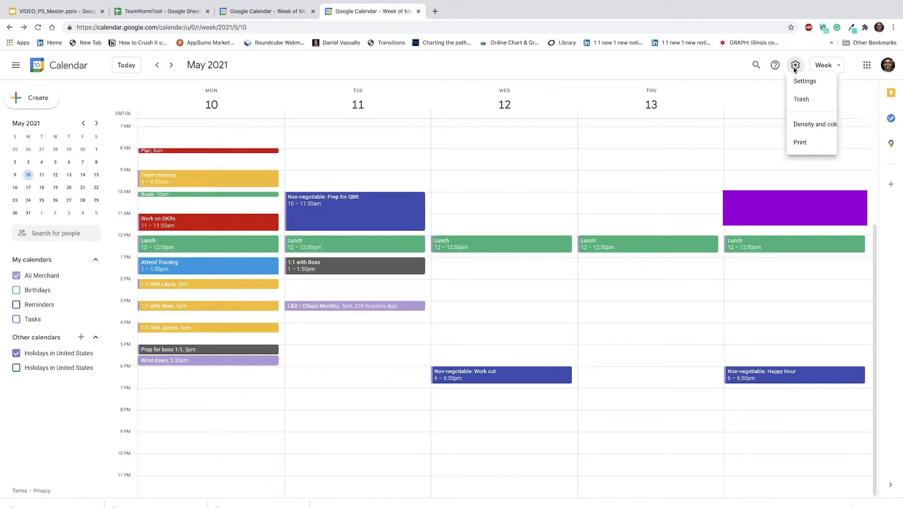
click(804, 91)
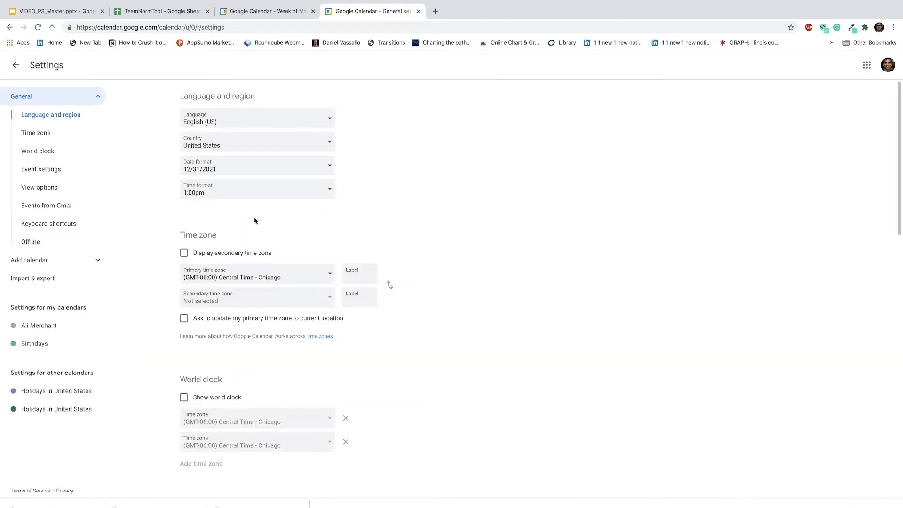
scroll(312, 273, down, 3)
scroll(312, 273, down, 2)
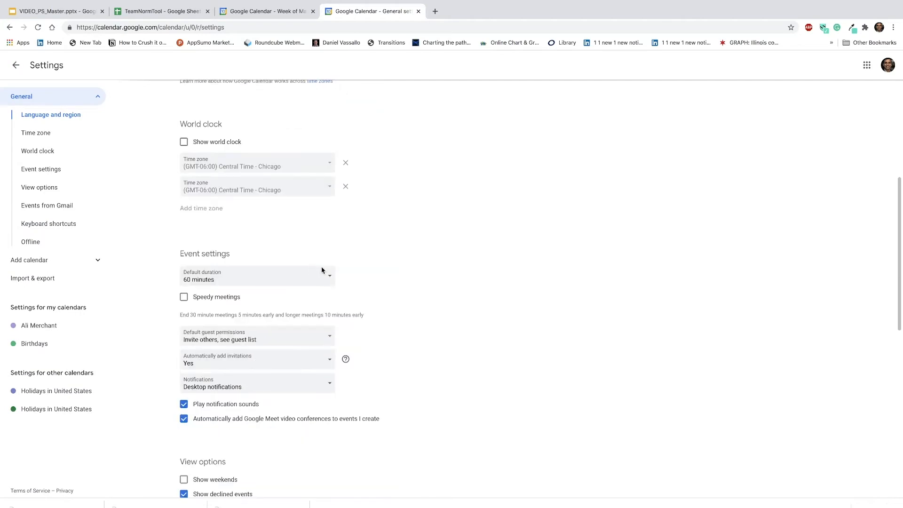
click(324, 274)
click(232, 248)
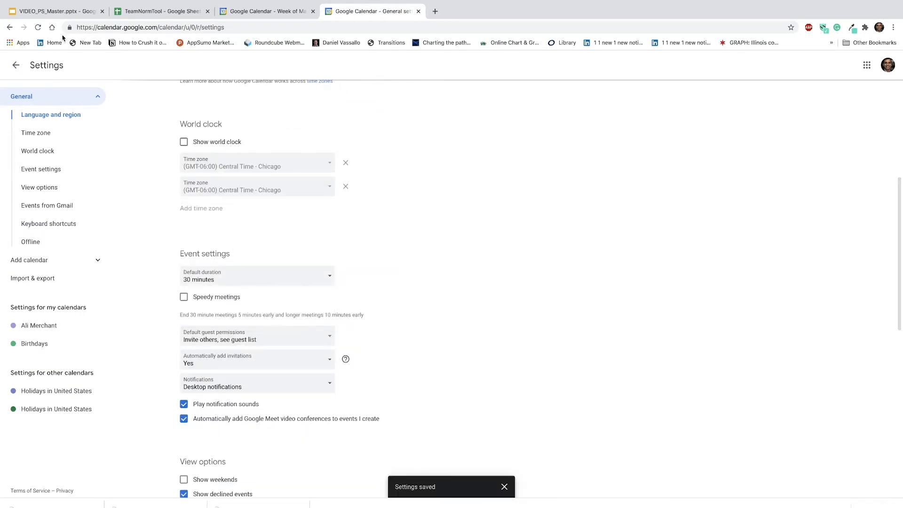
click(15, 65)
Check the length of new 10:00am event drafts on Wednesday, May 12 and Thursday, May 13, discarding both.
click(492, 198)
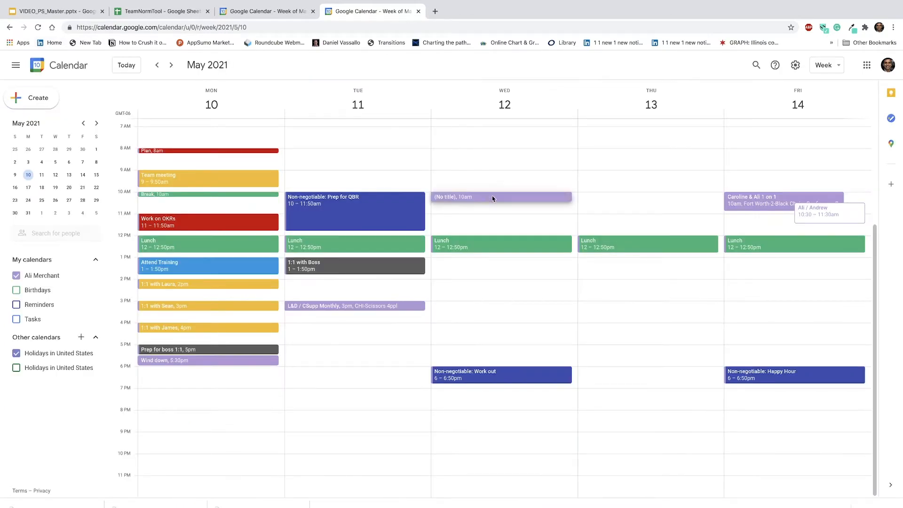
click(415, 162)
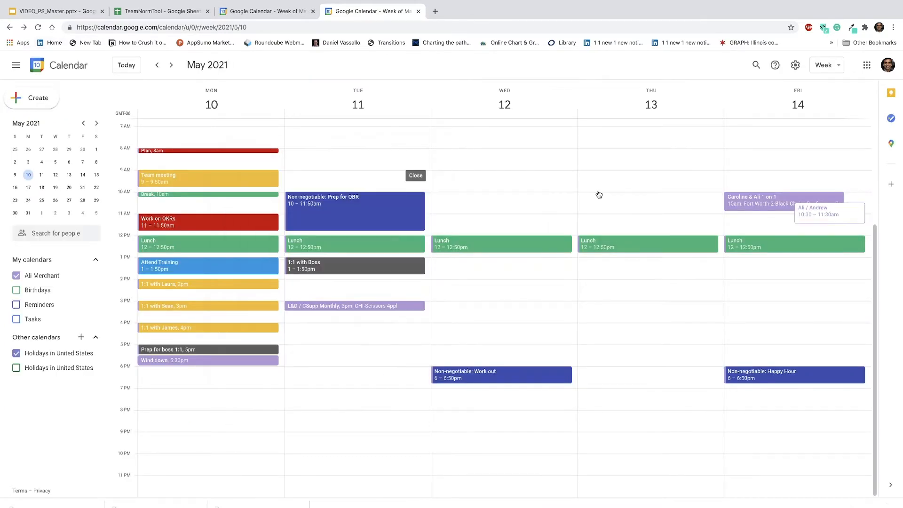
click(610, 198)
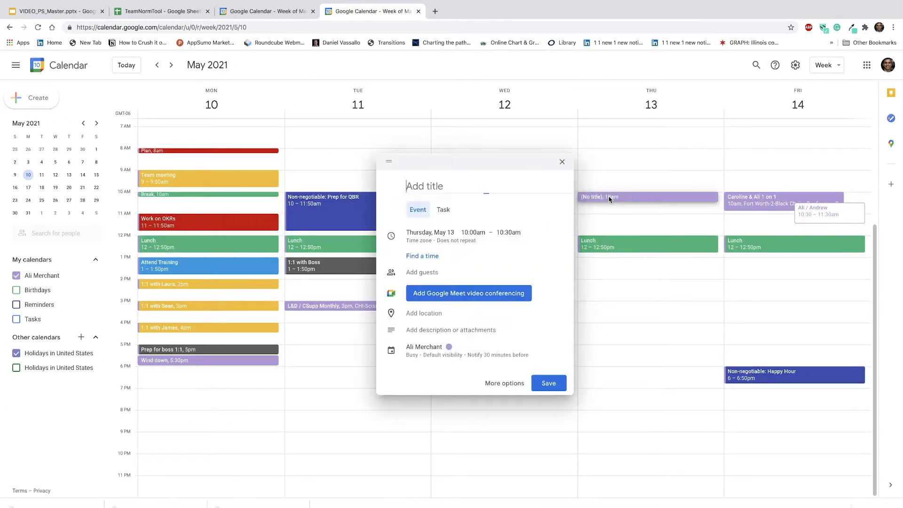
click(562, 162)
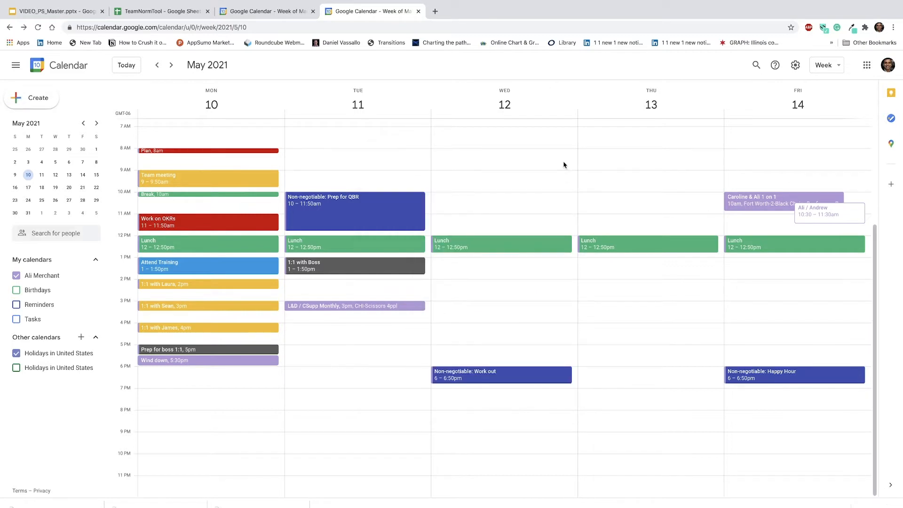
Create and save an event titled "Meeting 1" on Wednesday, May 12 from 10:00am to 10:30am.
click(545, 197)
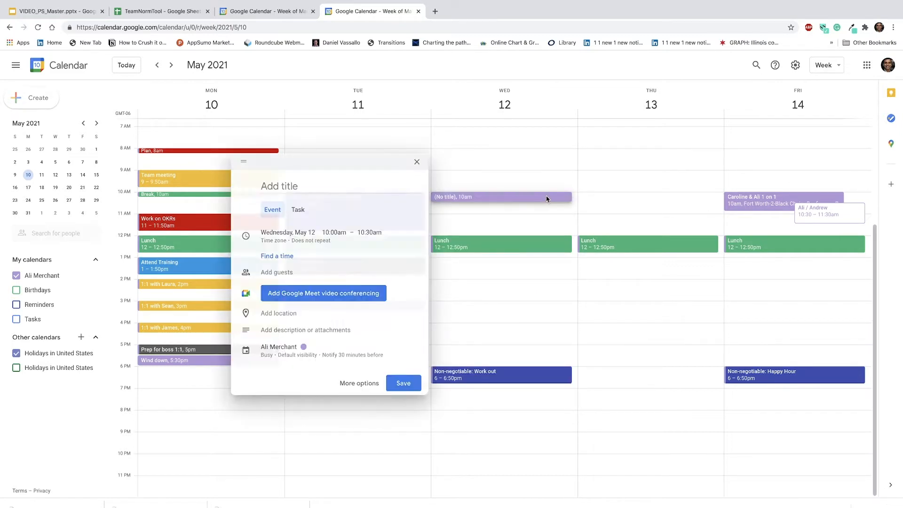
text(Meetinhg 1)
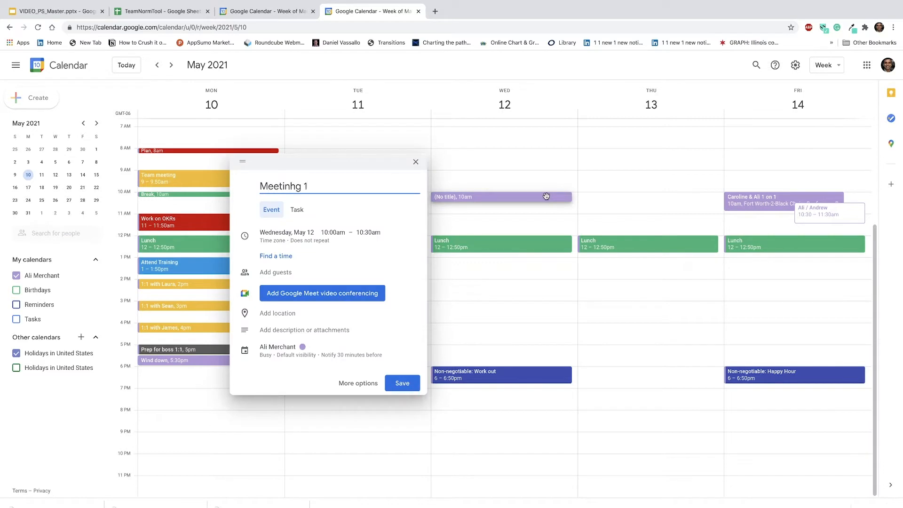
key(BackSpace)
key(BackSpace)
key(BackSpace)
key(BackSpace)
text(g)
key(Return)
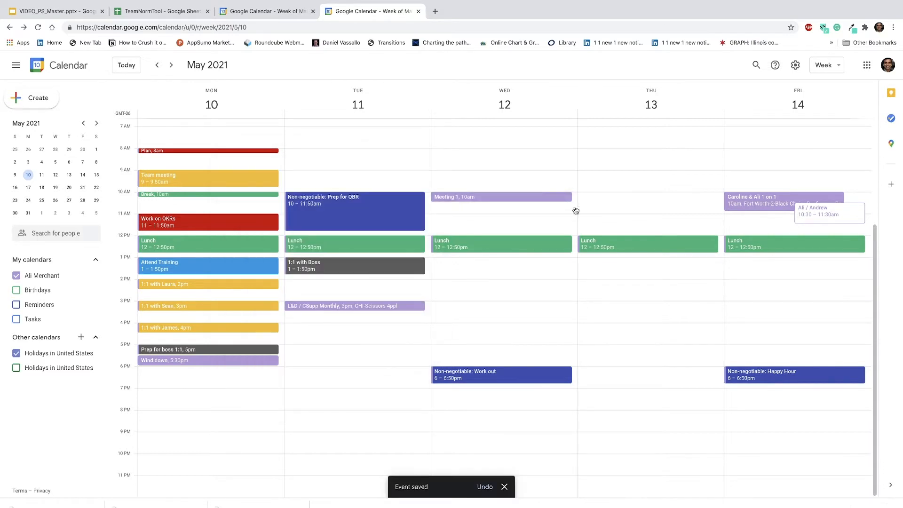
Create and save an event titled "Meeting 2" on Wednesday, May 12 from 10:30am to 11:00am.
click(559, 207)
text(Meeting 2)
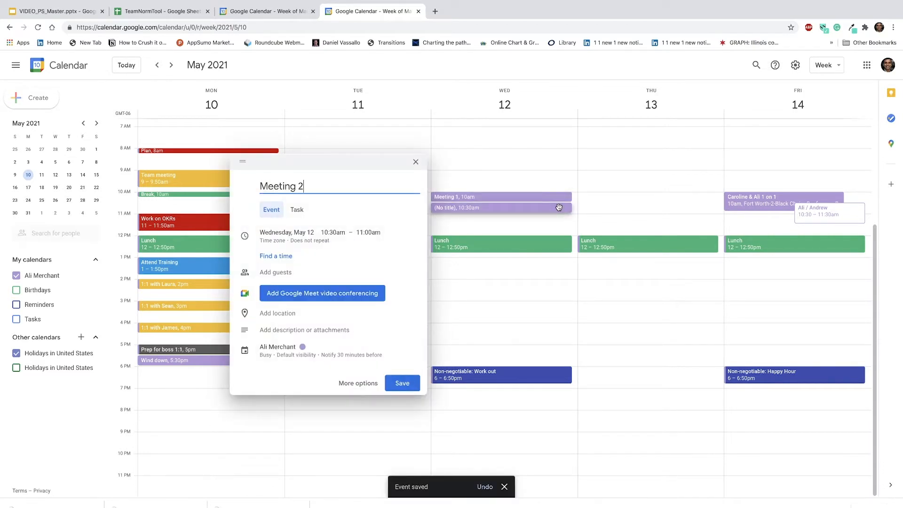
key(Return)
Create and save an event titled "Meeting 3" on Wednesday, May 12 from 11:00am to 11:30am.
click(565, 219)
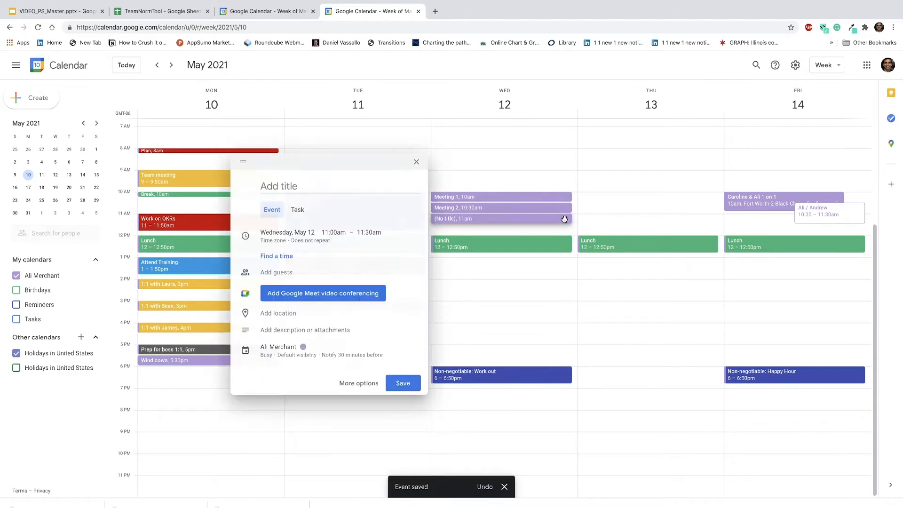
text(Meetign)
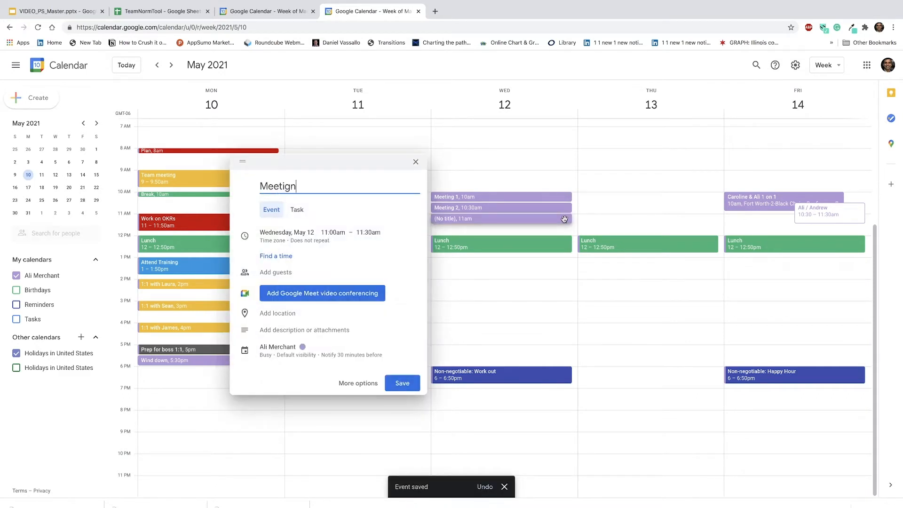
key(BackSpace)
key(BackSpace)
text(ng 3)
key(Return)
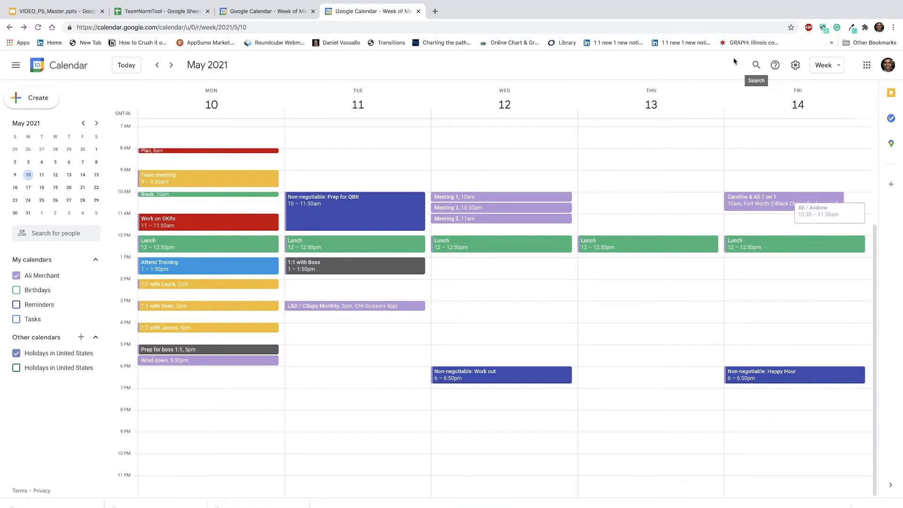
Enable Speedy meetings in the event settings, highlight the explanation beneath that option, and return to the week view.
click(795, 66)
click(803, 93)
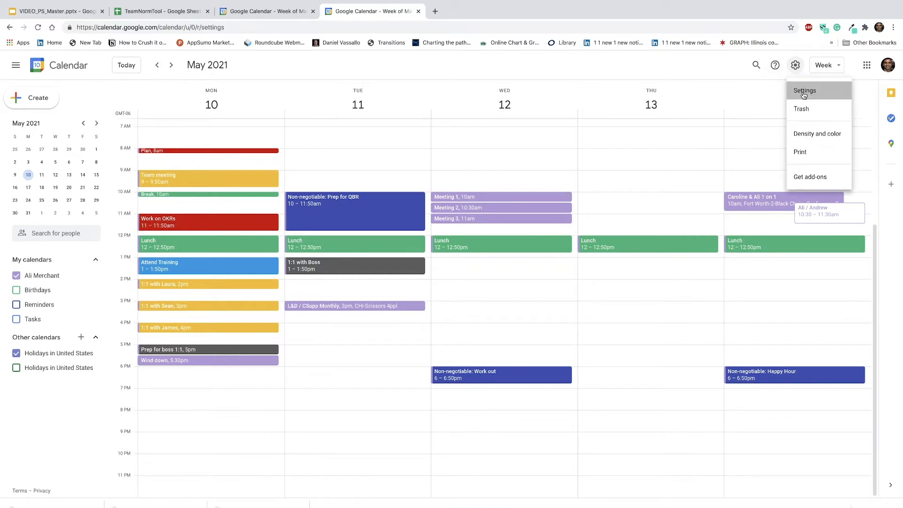
scroll(565, 179, down, 6)
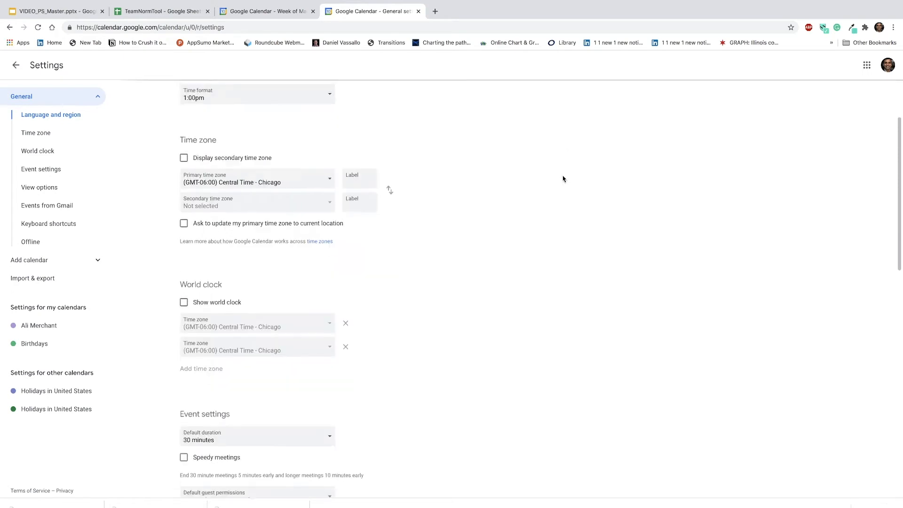
scroll(521, 185, down, 1)
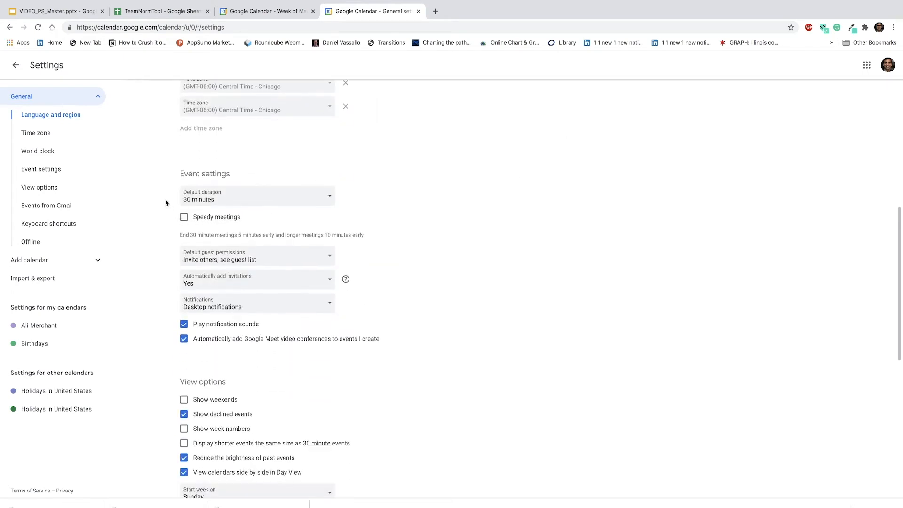
click(183, 217)
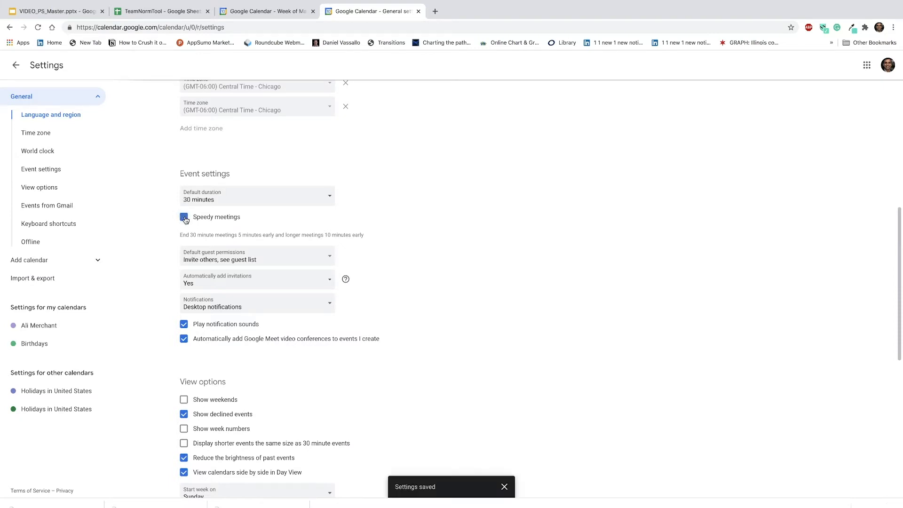
click(184, 218)
drag(180, 234, 369, 237)
click(386, 239)
click(15, 65)
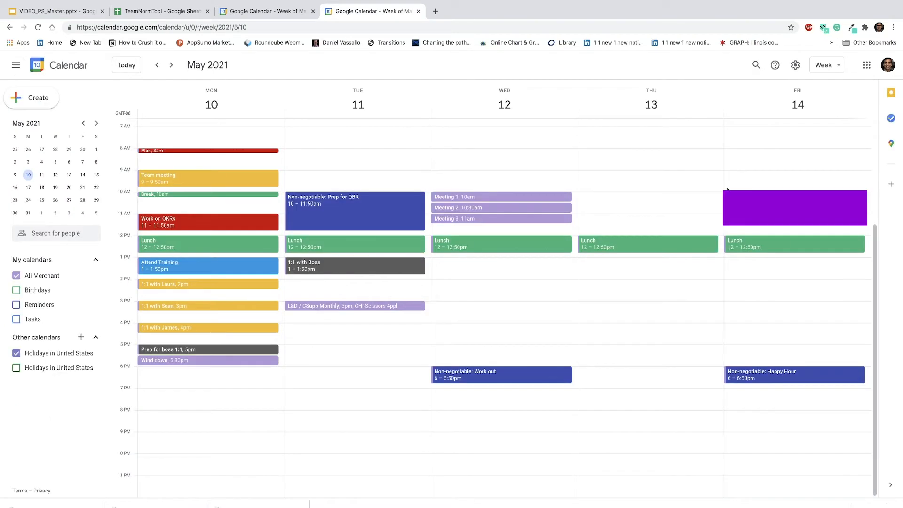
Create and save an event titled "Meeting 1" on Thursday, May 13 from 10:00am to 10:25am.
click(615, 198)
text(MNeeri)
key(BackSpace)
key(BackSpace)
key(BackSpace)
key(BackSpace)
key(BackSpace)
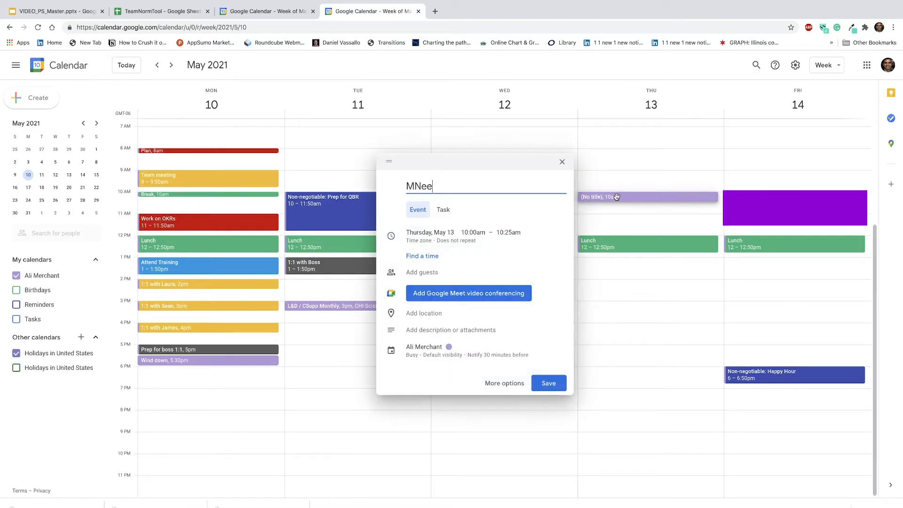
text(eeting 1)
key(Return)
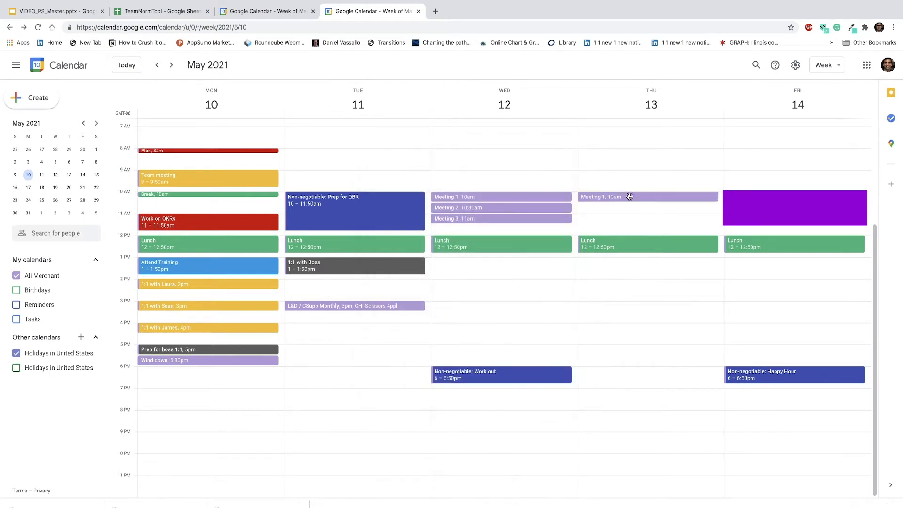
Create and save an event titled "Meeting 2" on Thursday, May 13 from 10:30am to 10:55am.
click(643, 205)
text(Meeting 2)
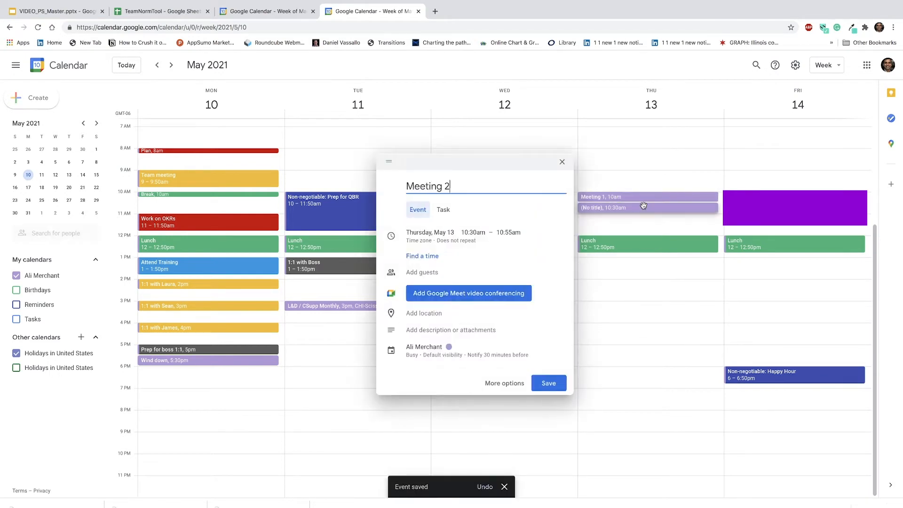
key(Return)
Create and save an event titled "Meeting 3" on Thursday, May 13 from 11:00am to 11:50am.
drag(648, 218, 649, 232)
text(Meeting 3)
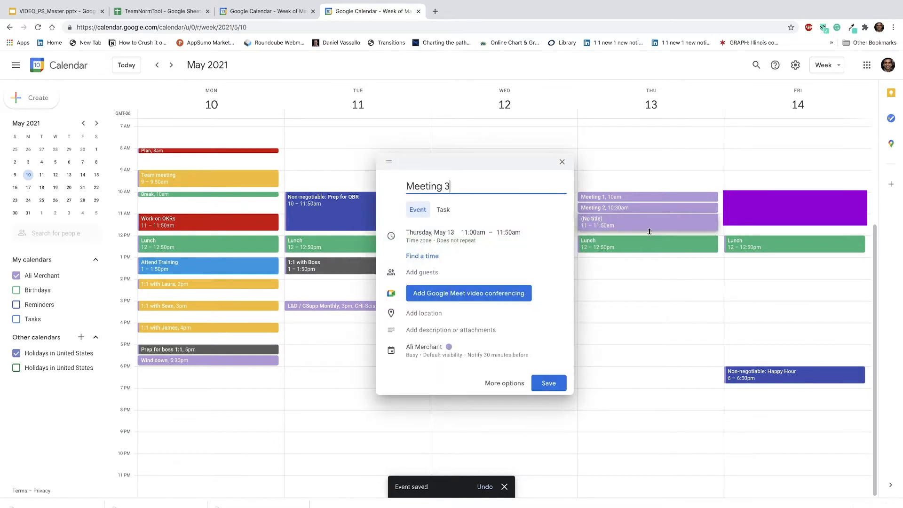
key(Return)
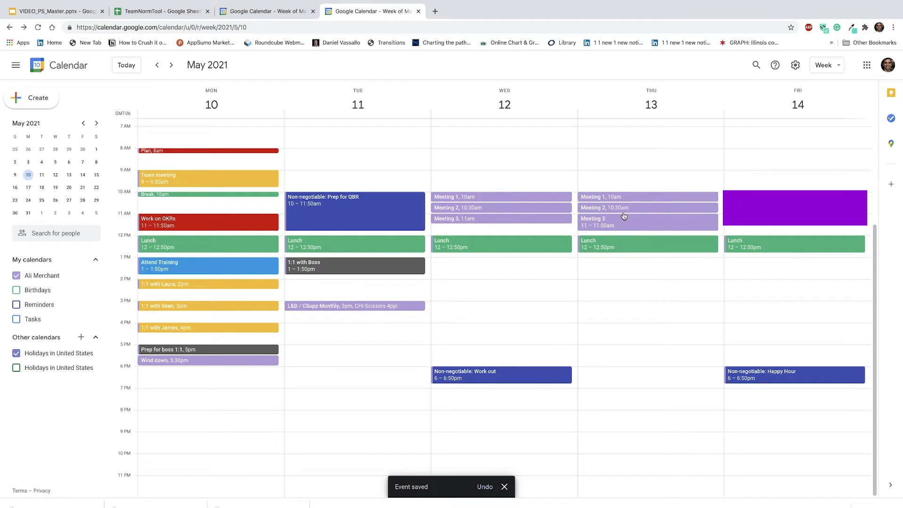
Open the details of Thursday's Meeting 1 and highlight its start and end time.
click(607, 198)
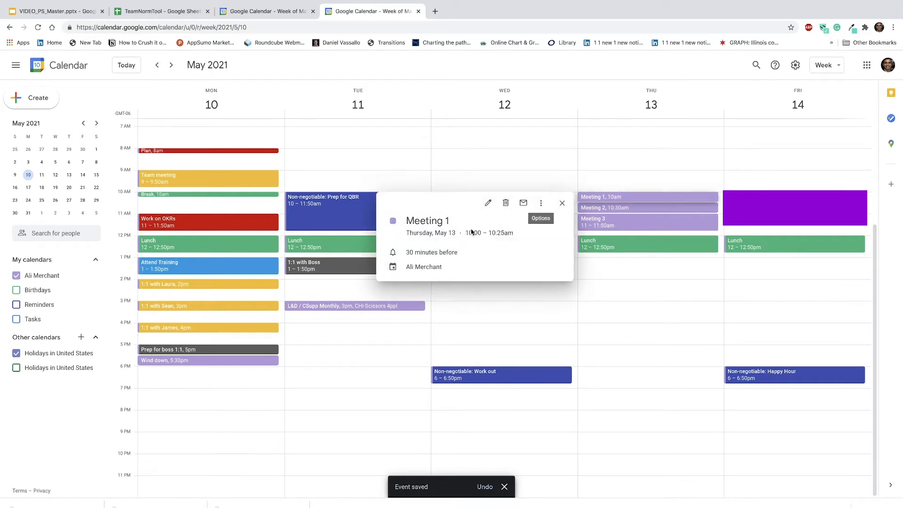
drag(465, 233, 512, 234)
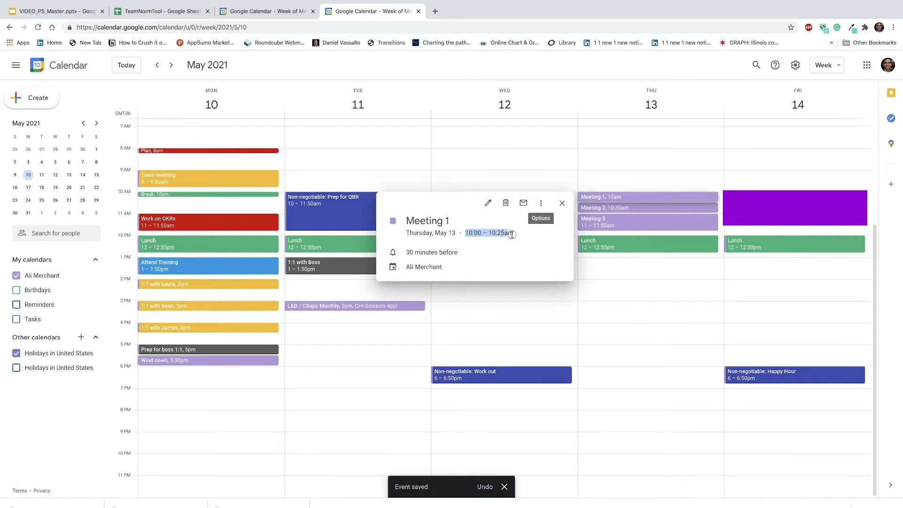
Open the details of Thursday's Meeting 2, highlight its start and end time, and close the details.
click(562, 203)
click(597, 208)
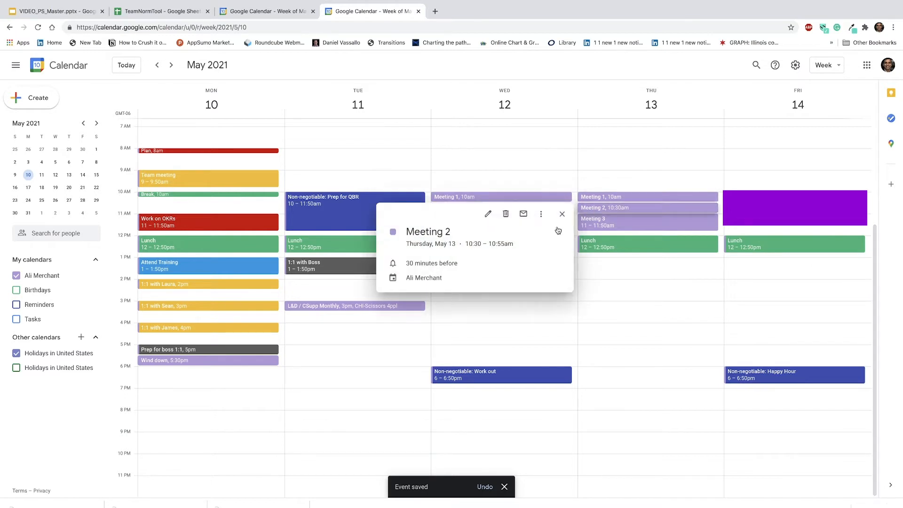
drag(465, 243, 510, 245)
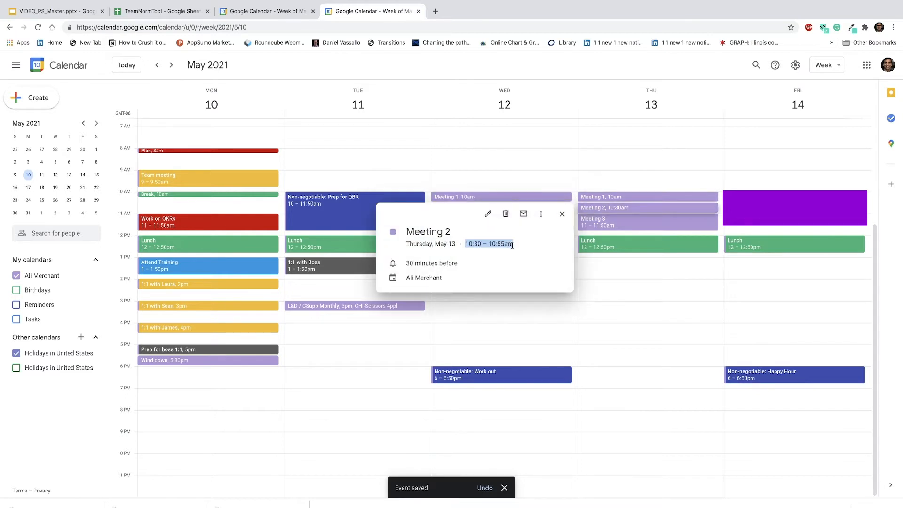
click(562, 214)
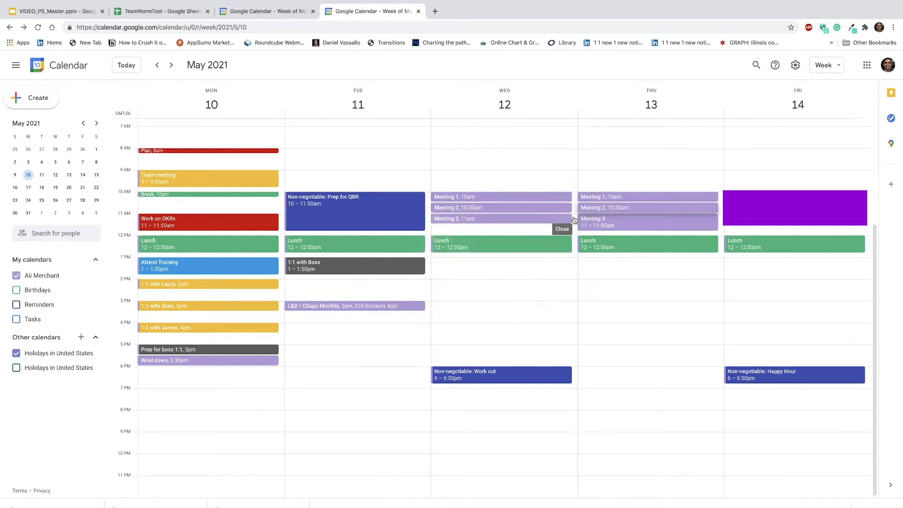
Open the details of Thursday's Meeting 3, highlight its start and end time, and close the details.
click(604, 228)
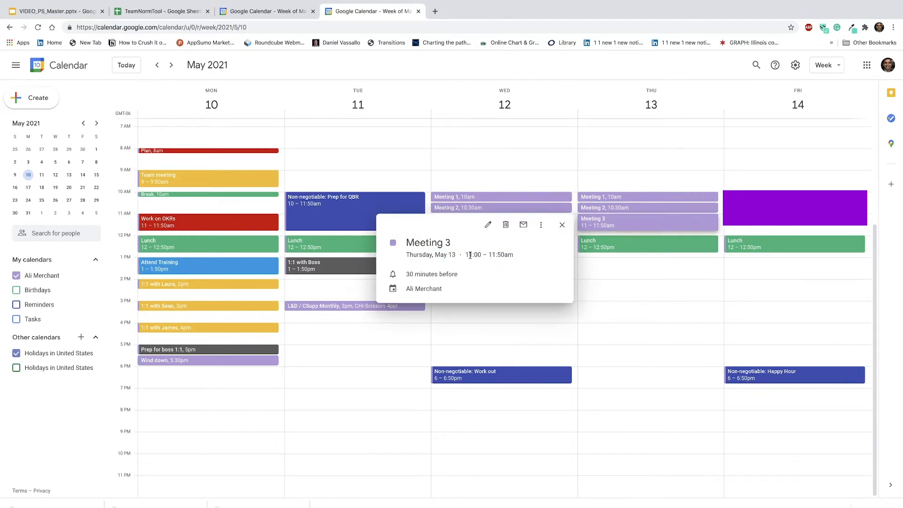
drag(465, 254, 514, 255)
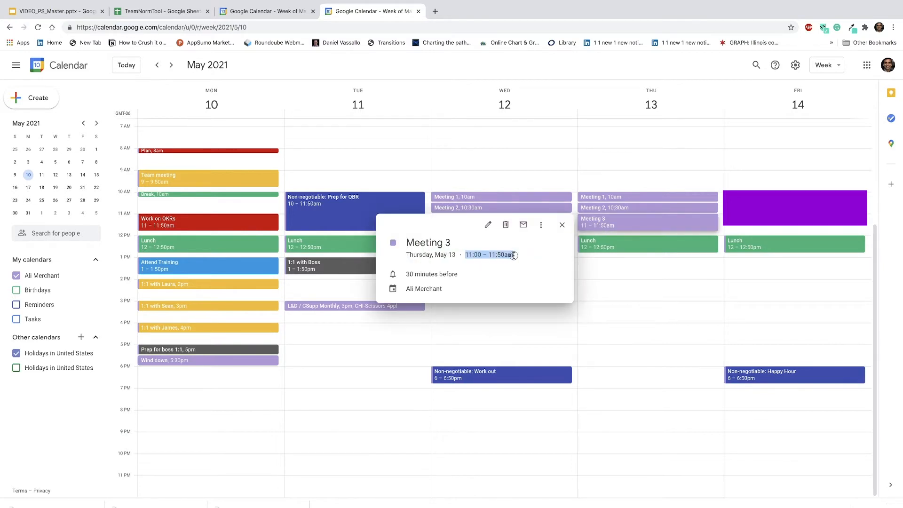
click(561, 225)
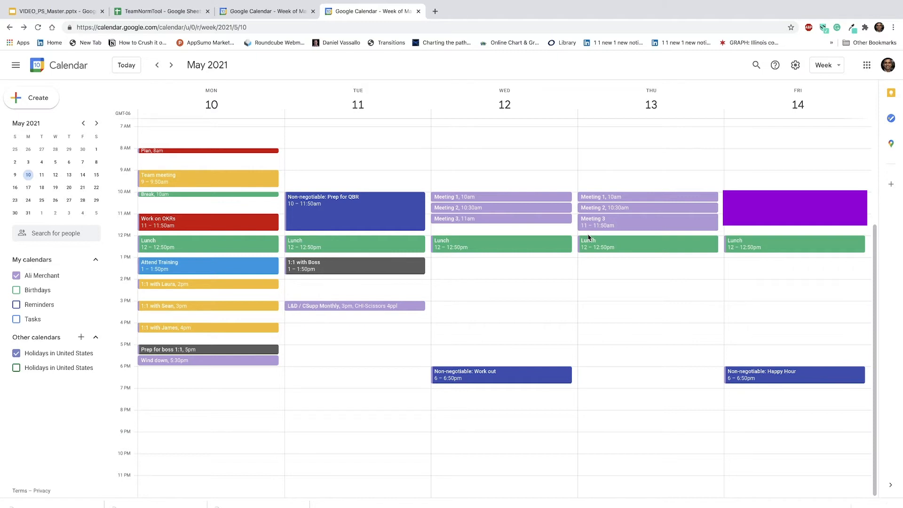
In the calendar settings, enable display of a secondary time zone and set it to (GMT+00:00) United Kingdom Time.
click(795, 66)
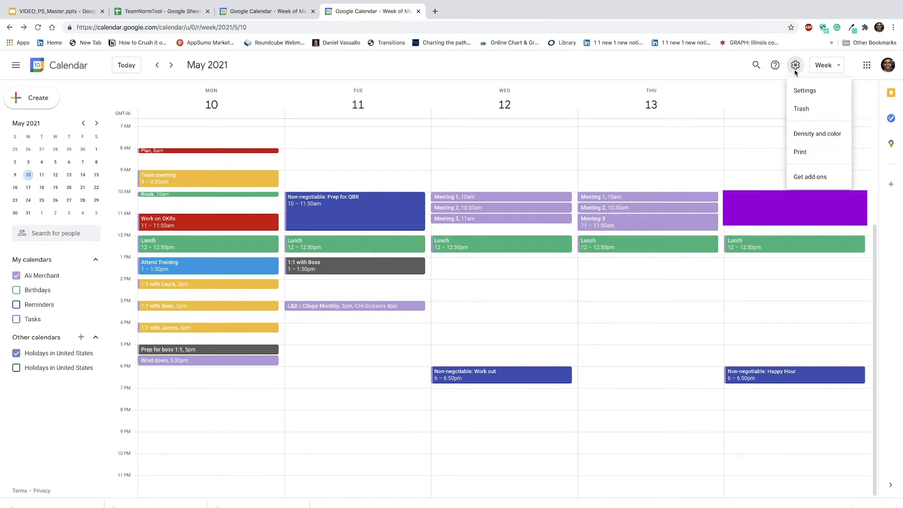
click(805, 90)
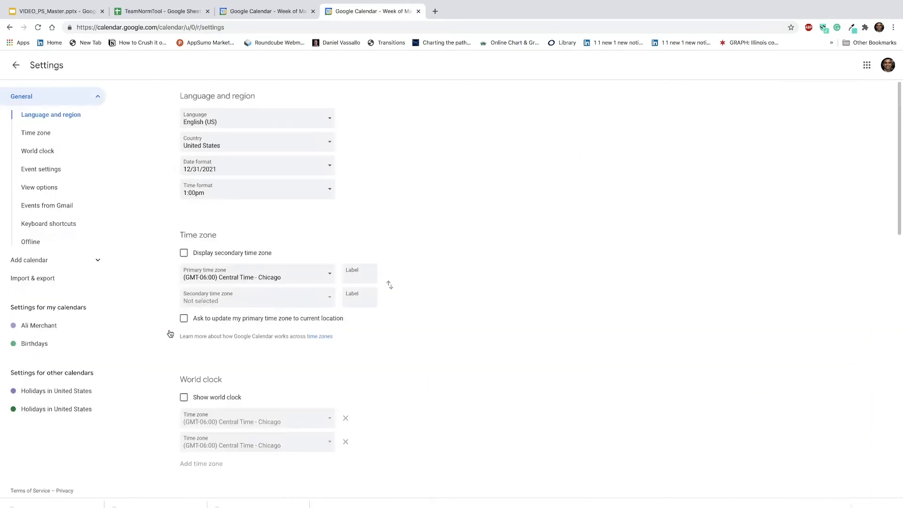
scroll(448, 283, down, 3)
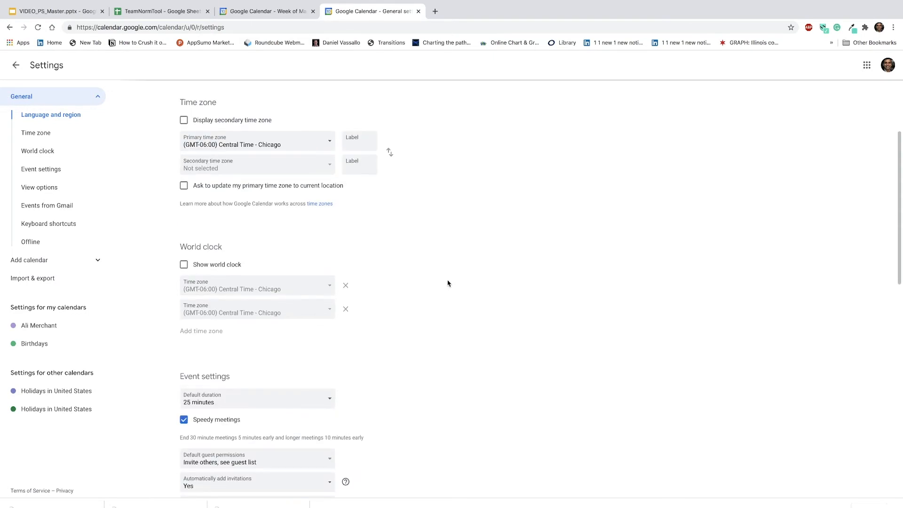
scroll(448, 283, up, 2)
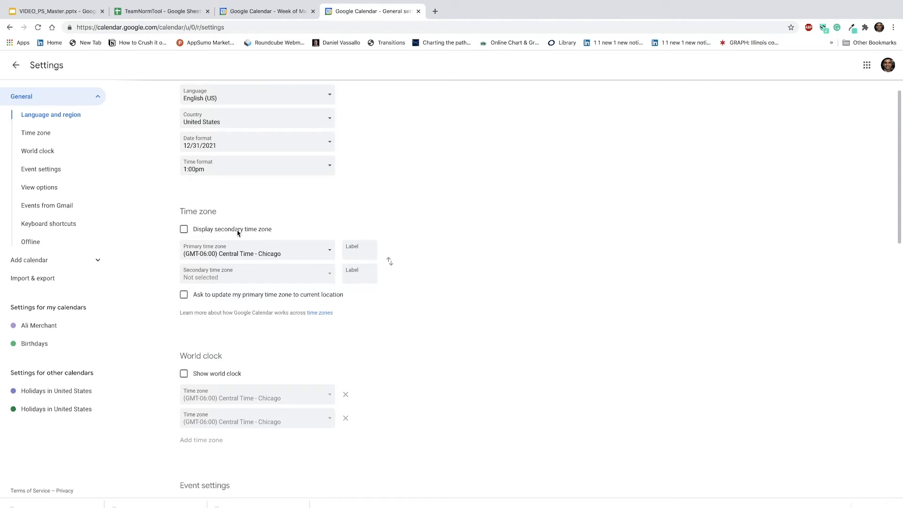
click(183, 230)
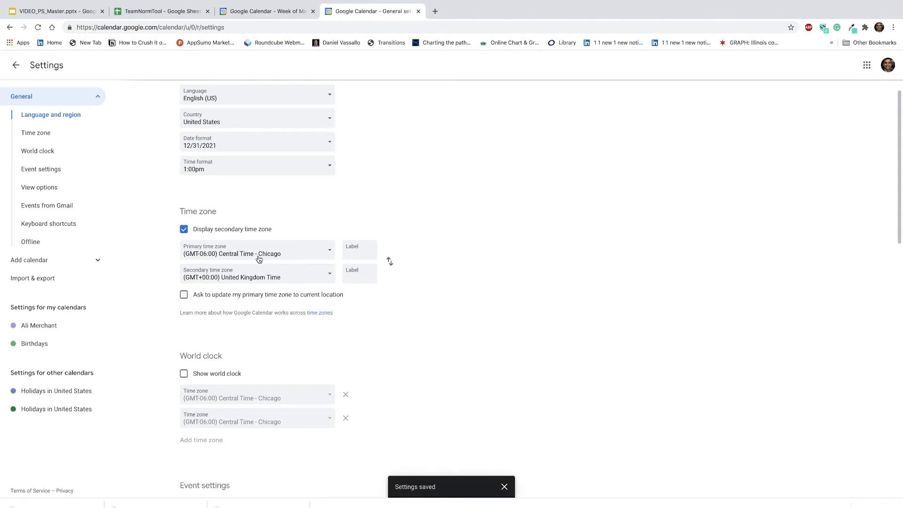
click(331, 276)
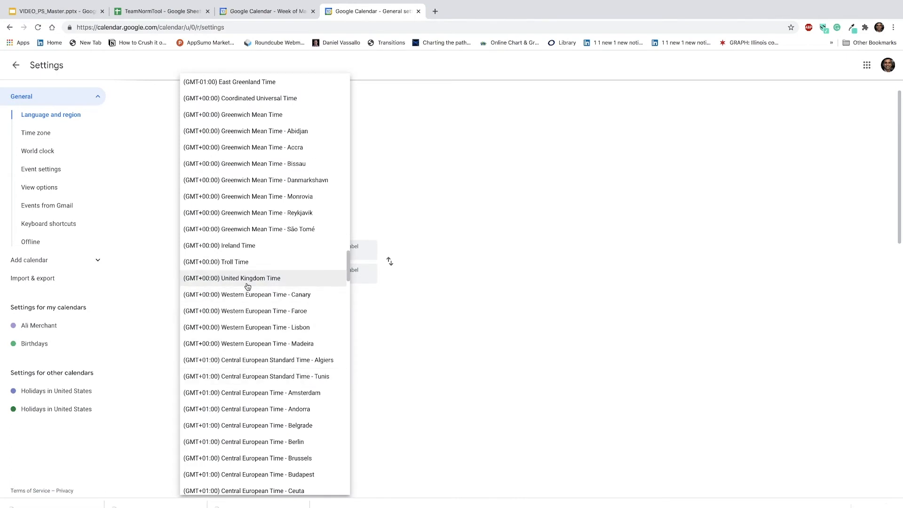
click(272, 278)
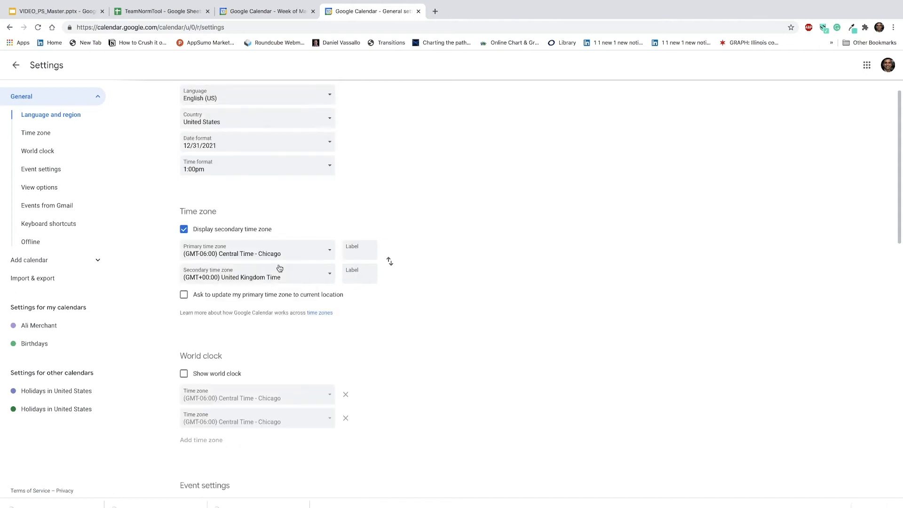
Label the primary time zone HOME and the secondary time zone UK, and return to the calendar's week view.
click(357, 254)
text(HoME)
click(359, 275)
text(UK)
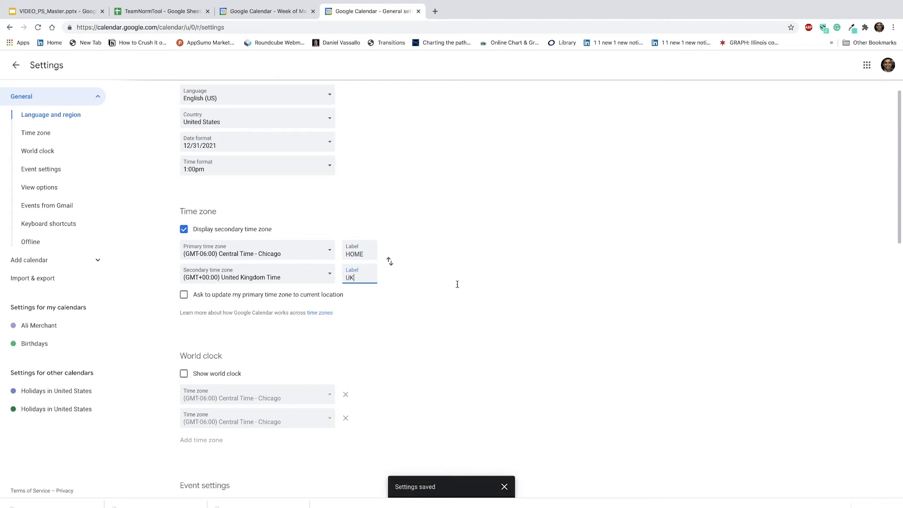
click(17, 66)
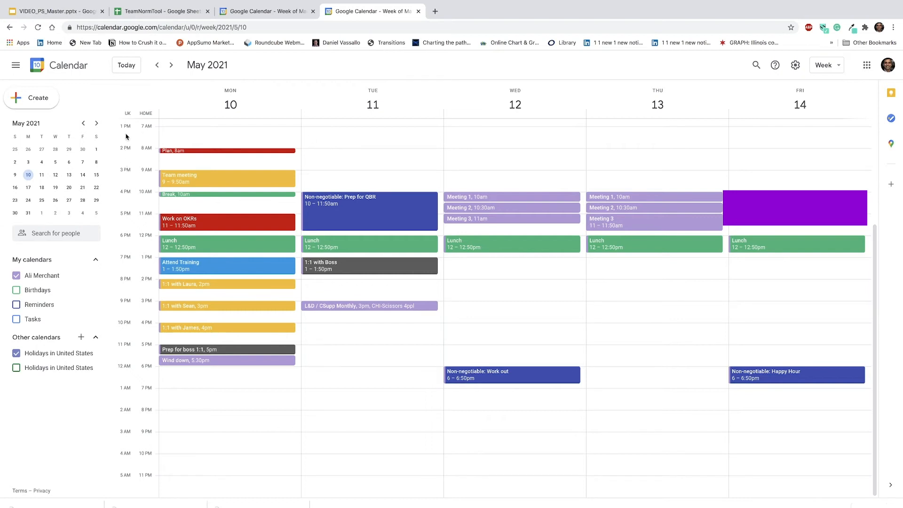
Create and save an event titled "Schedule UK meeting" on Wednesday, May 12 from 9:00am to 9:25am.
click(131, 171)
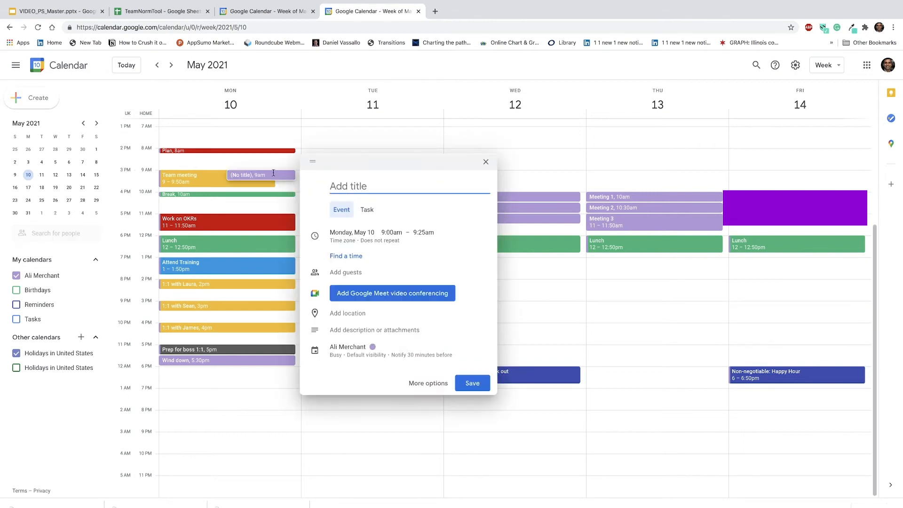
click(485, 161)
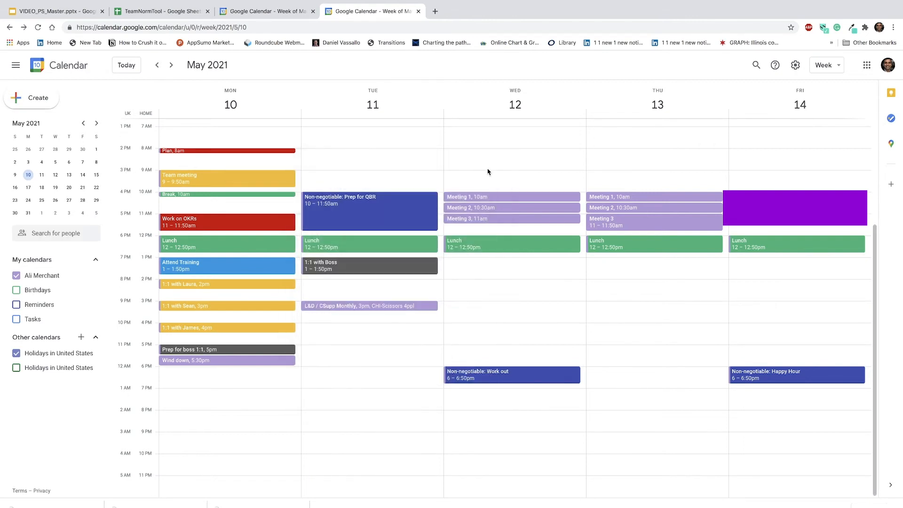
click(487, 175)
text(SChed)
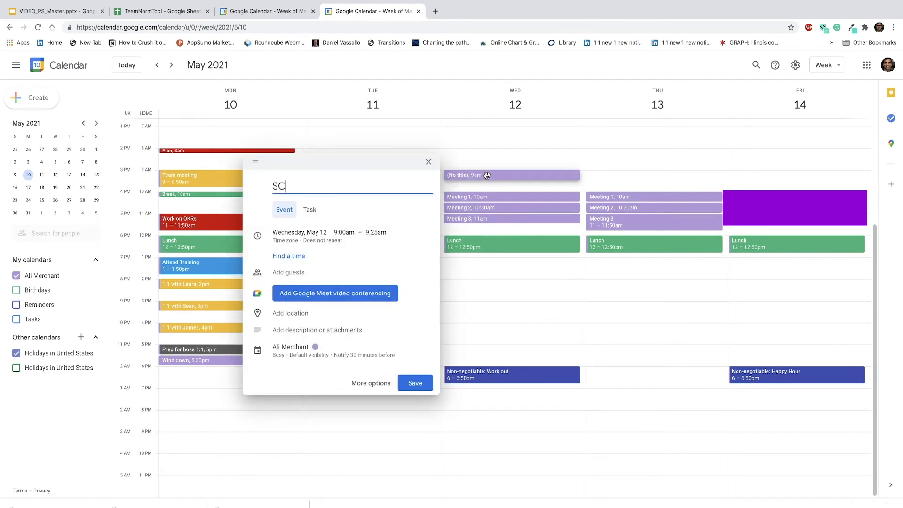
key(BackSpace)
key(BackSpace)
key(BackSpace)
key(BackSpace)
text(chedule UK meeting)
key(Return)
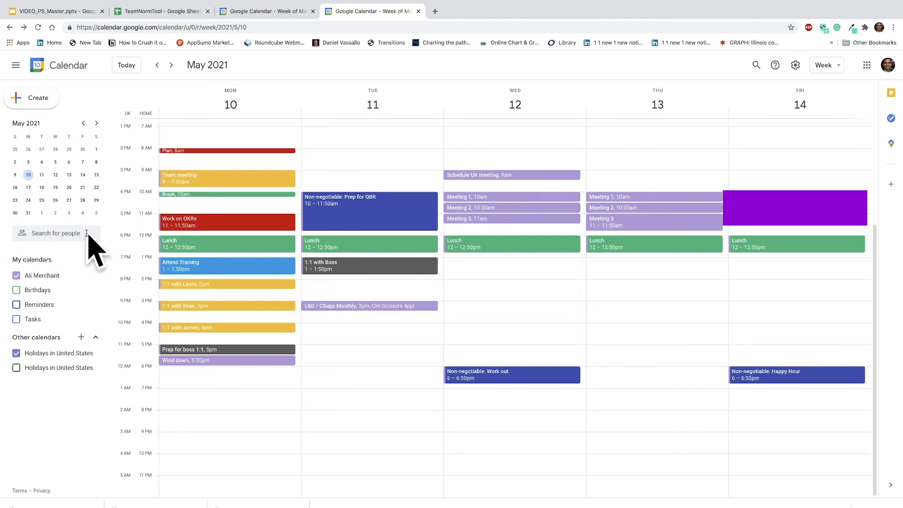
In the calendar settings, turn on the world clock and set its second time zone to (GMT-08:00) Pacific Time - Los Angeles.
click(795, 64)
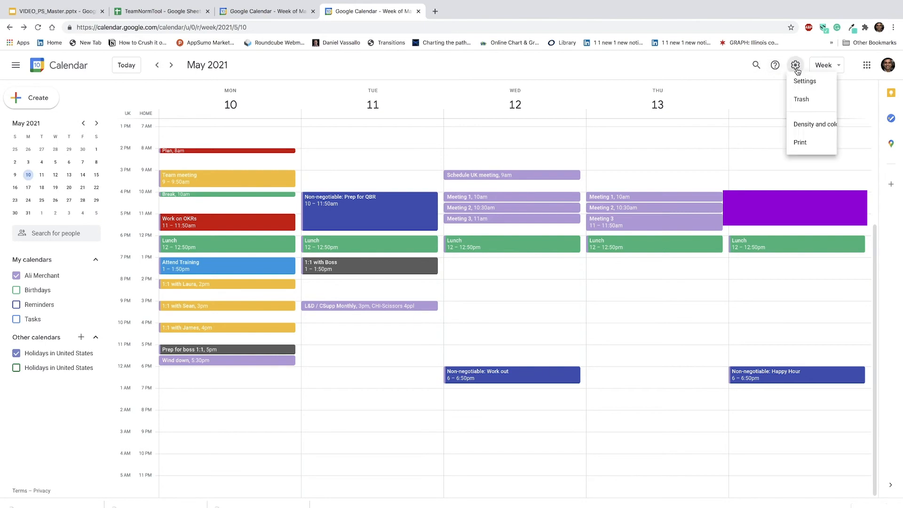
click(805, 91)
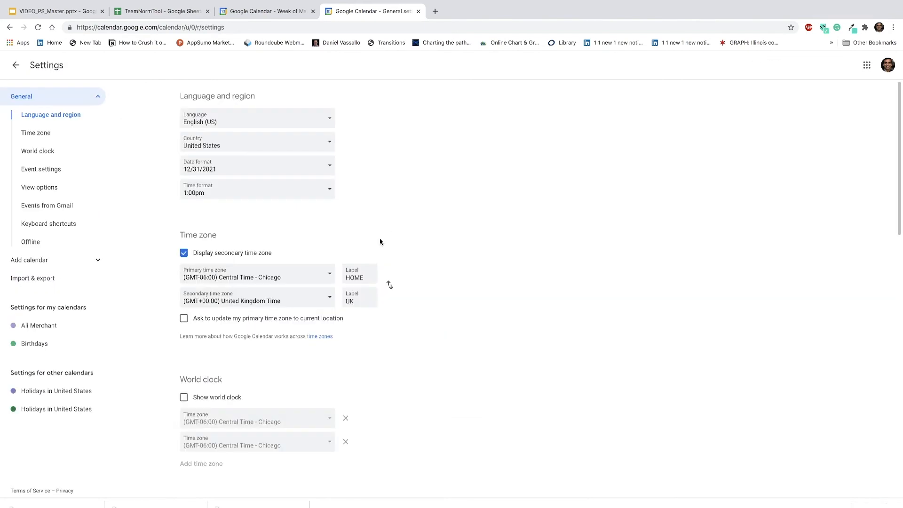
scroll(403, 242, down, 3)
drag(181, 248, 259, 251)
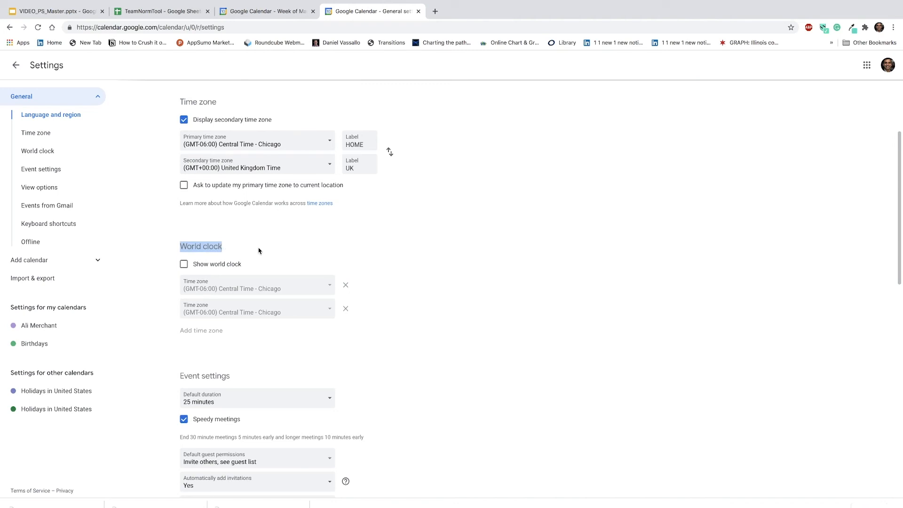
click(184, 265)
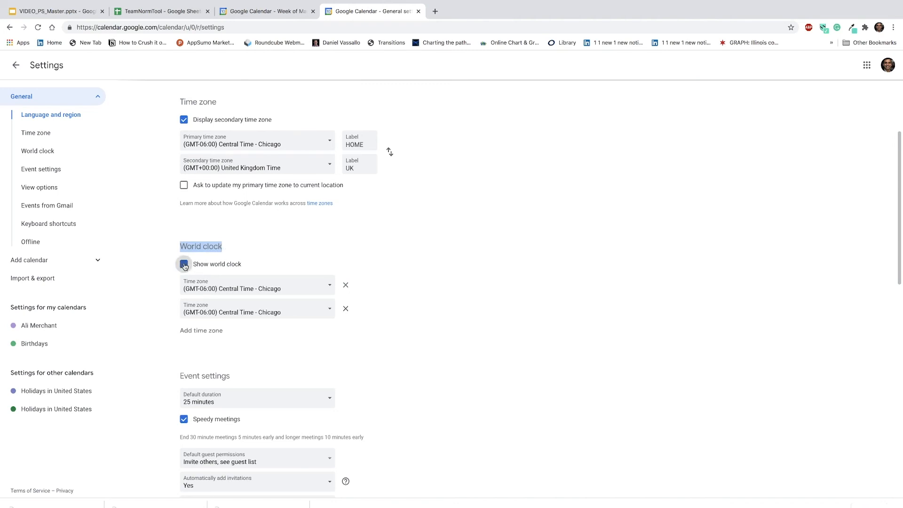
click(328, 315)
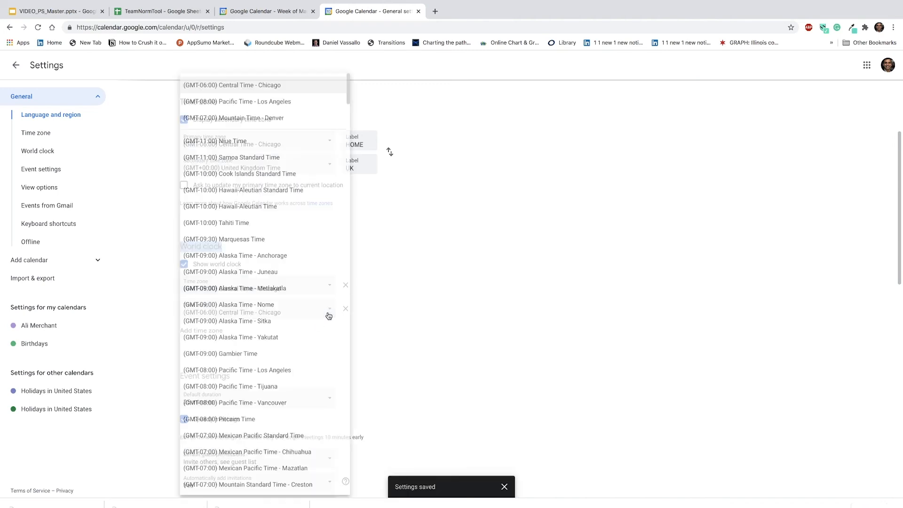
click(265, 108)
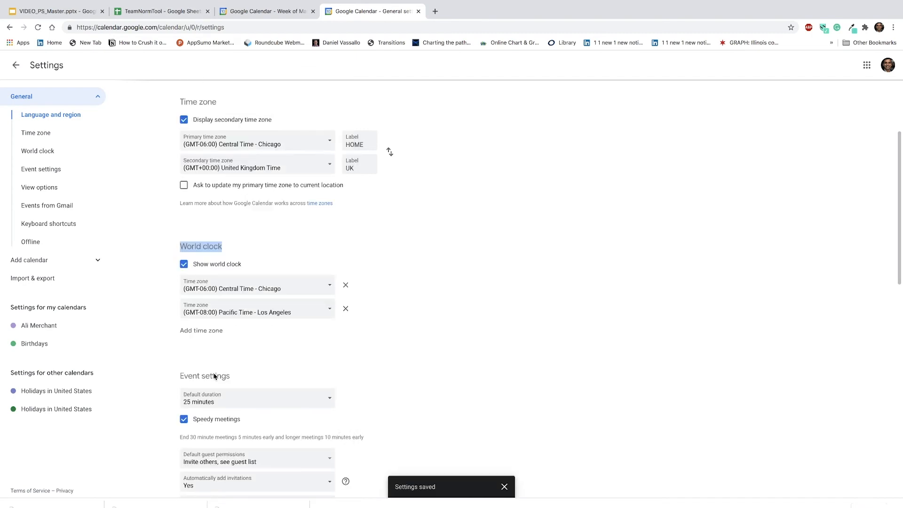
Add a third world clock time zone, (GMT-07:00) Mountain Time - Denver, and return to the week view.
click(211, 330)
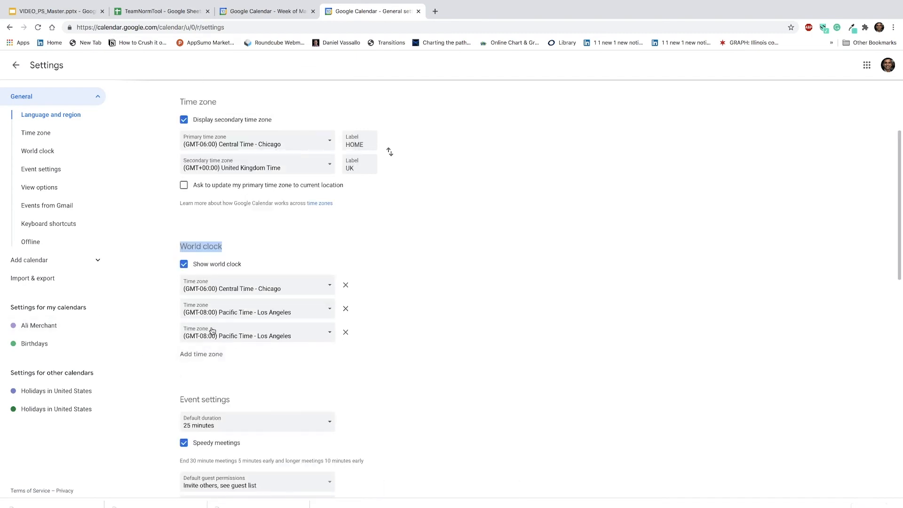
click(318, 337)
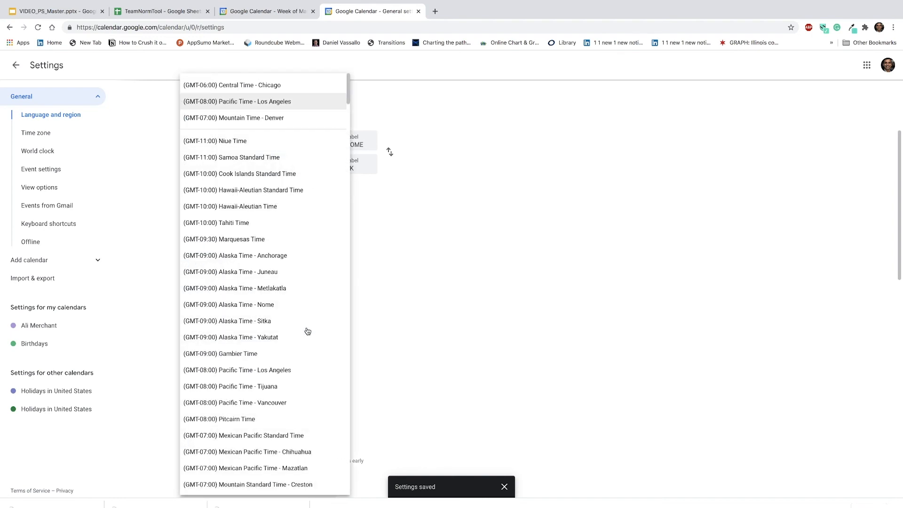
click(274, 121)
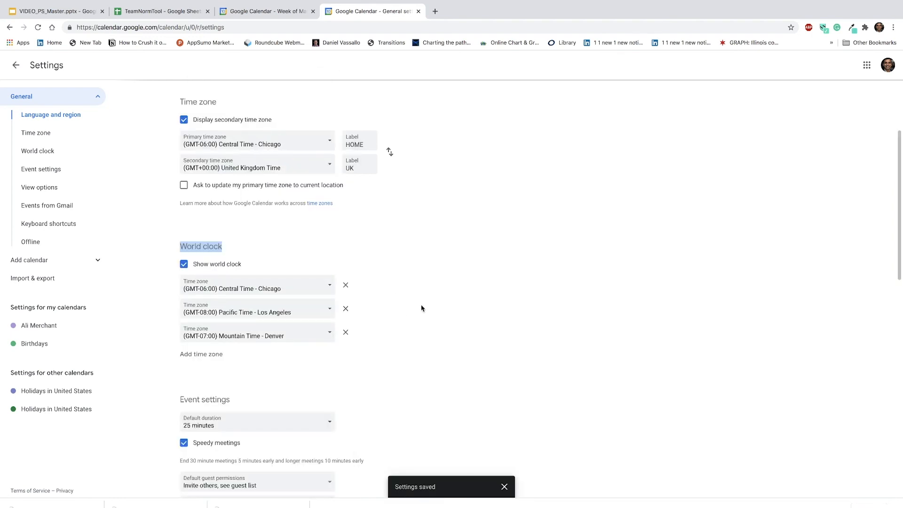
click(16, 66)
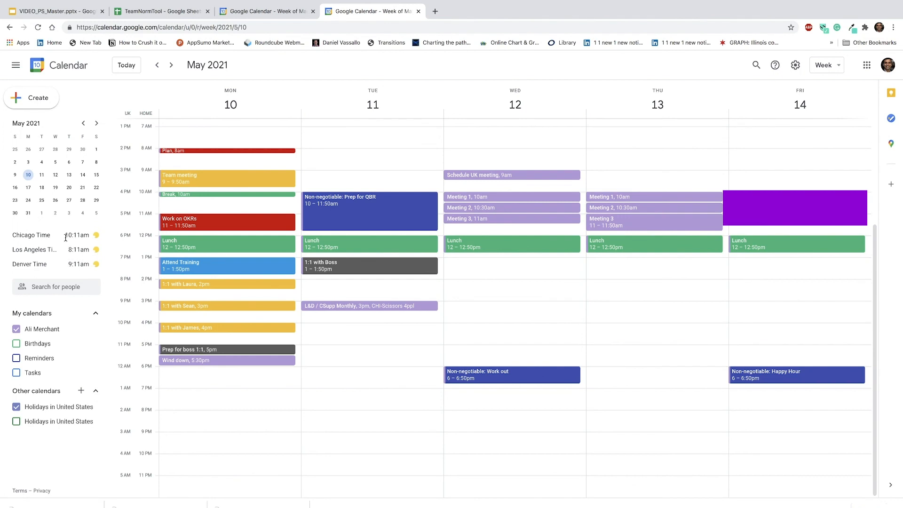
mouse_move(65, 238)
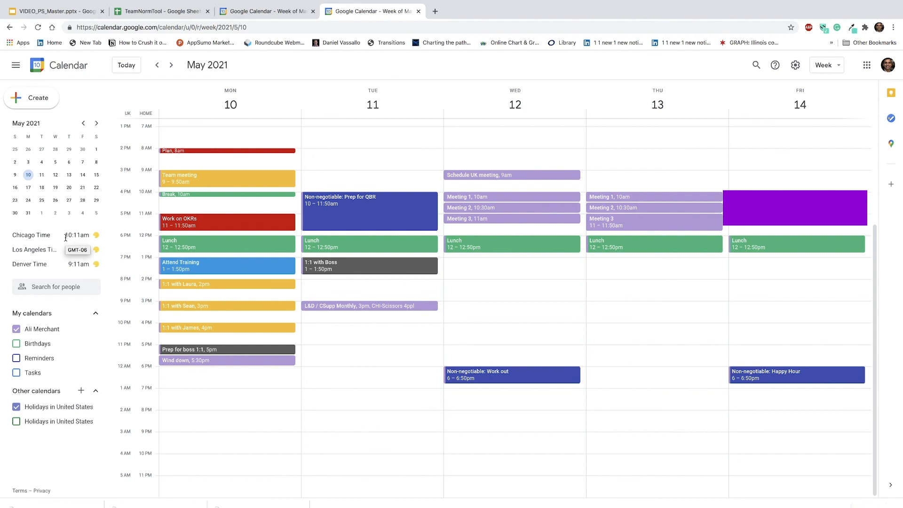